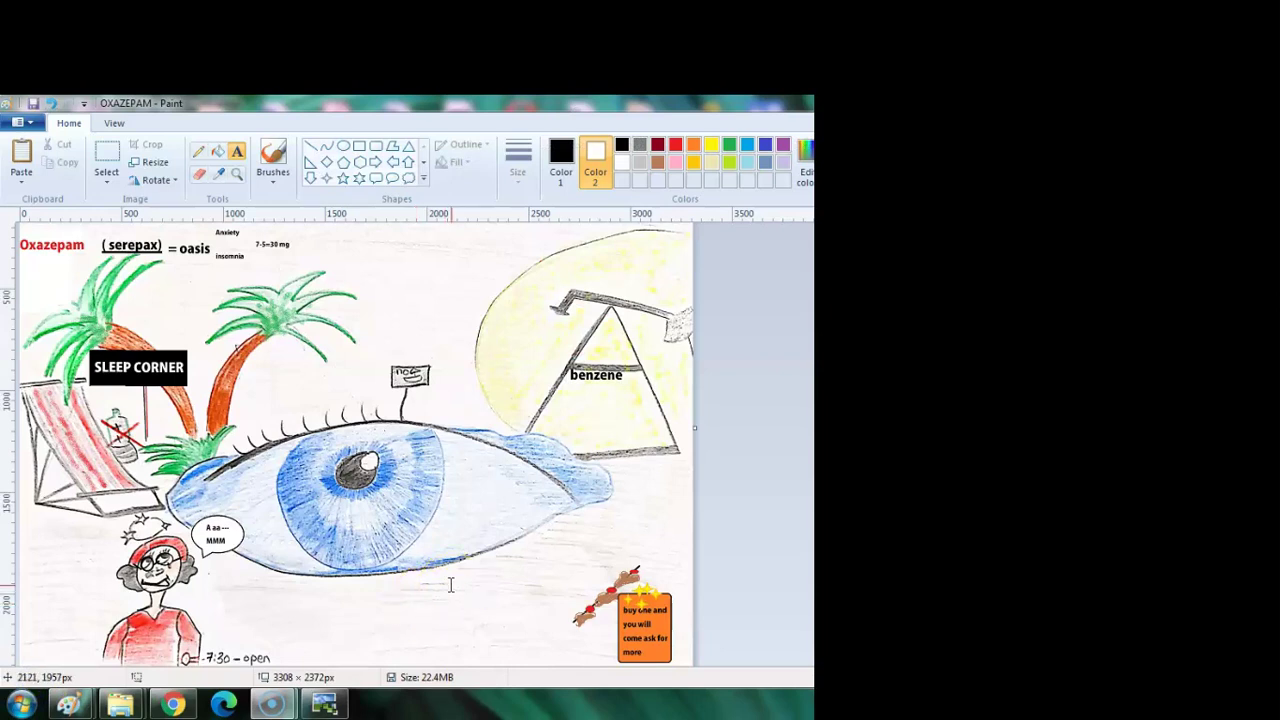
Zoom in and scroll down and right to frame the eye, the woman and her 'A aa --- MMM' speech bubble.
{"action": "scroll", "coordinate": [452, 468], "scroll_direction": "up", "scroll_amount": 3}
{"action": "scroll", "coordinate": [452, 468], "scroll_direction": "down", "scroll_amount": 10}
{"action": "scroll", "coordinate": [414, 434], "scroll_direction": "right", "scroll_amount": 5}
Select the Star shape for stamping yellow stars beside the woman's head.
{"action": "left_click", "coordinate": [341, 180]}
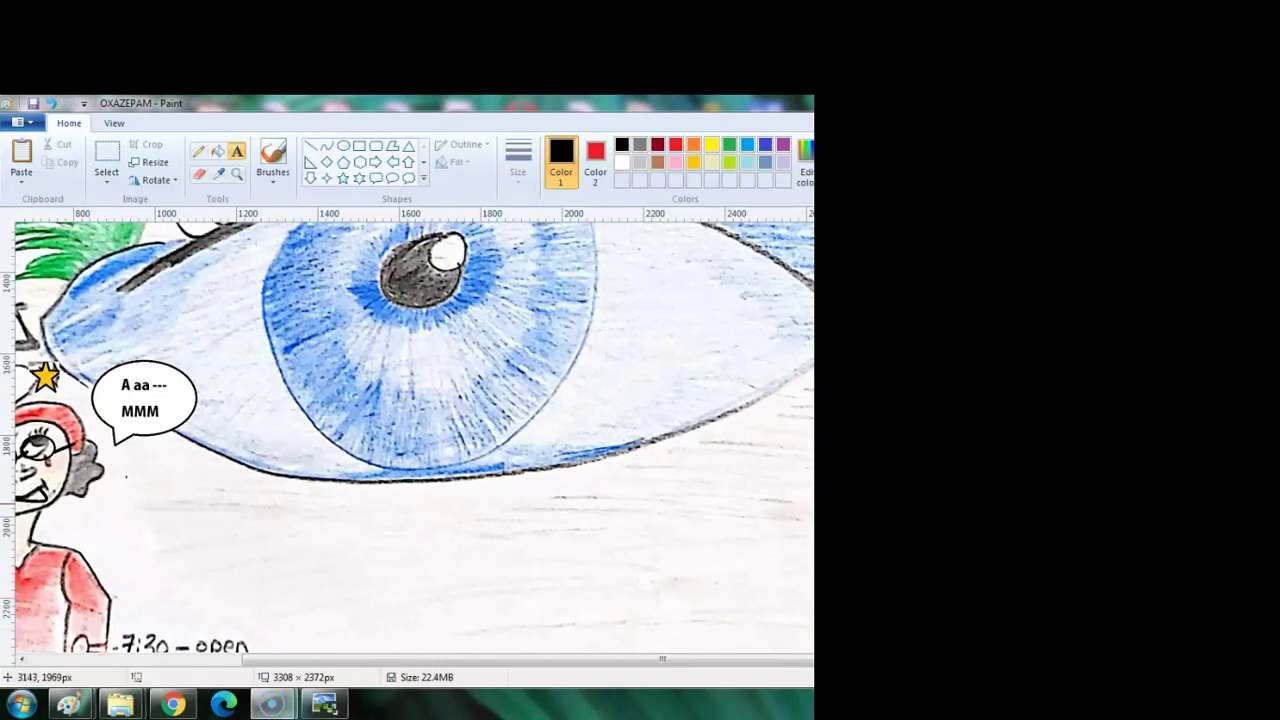
Begin the eye's 'Exacerbation of Glaucoma' label with a click at the lower left of the Paint window.
{"action": "left_click", "coordinate": [35, 697]}
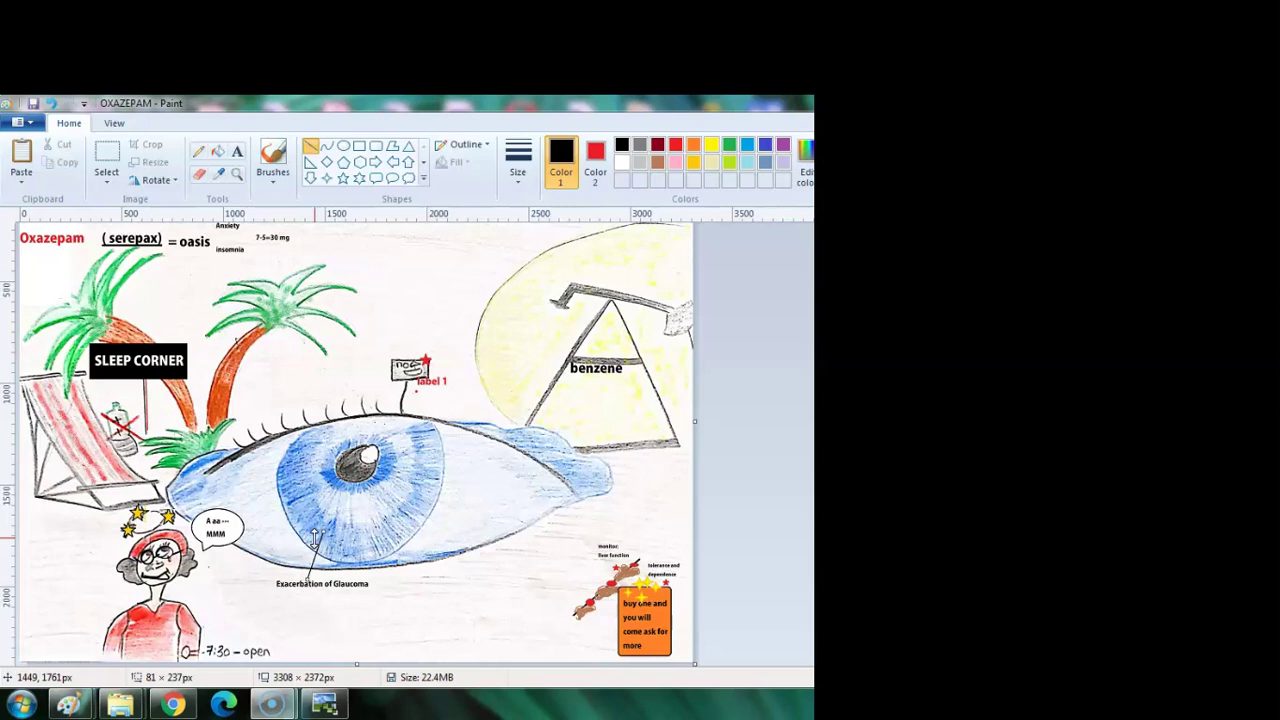